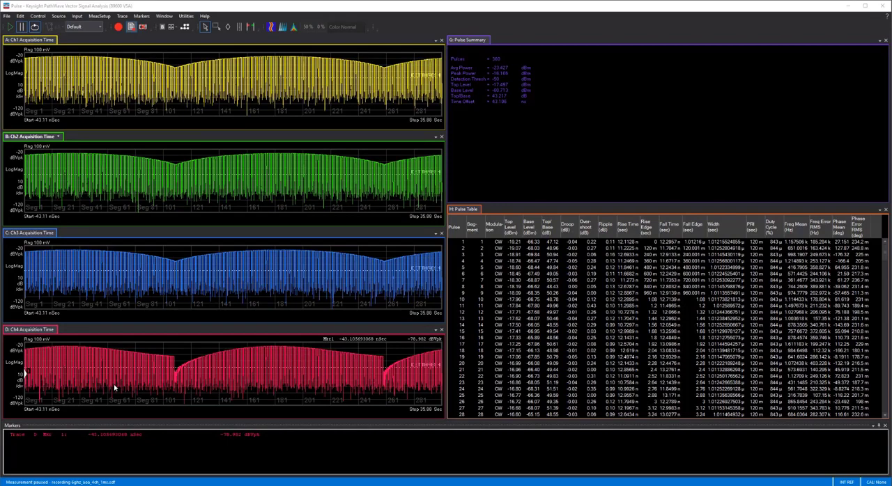
Step: Examine the segment length and segment count of the segmented capture in the pulse measurement's time properties
left_click(107, 17)
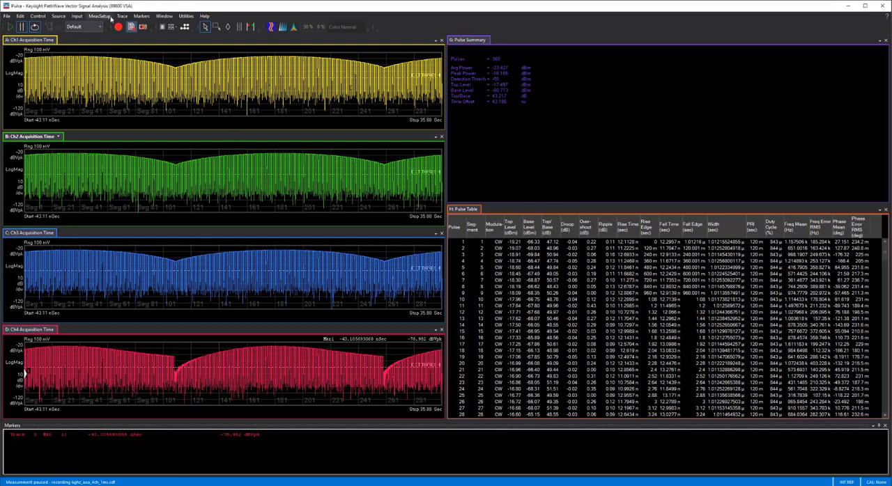
left_click(96, 98)
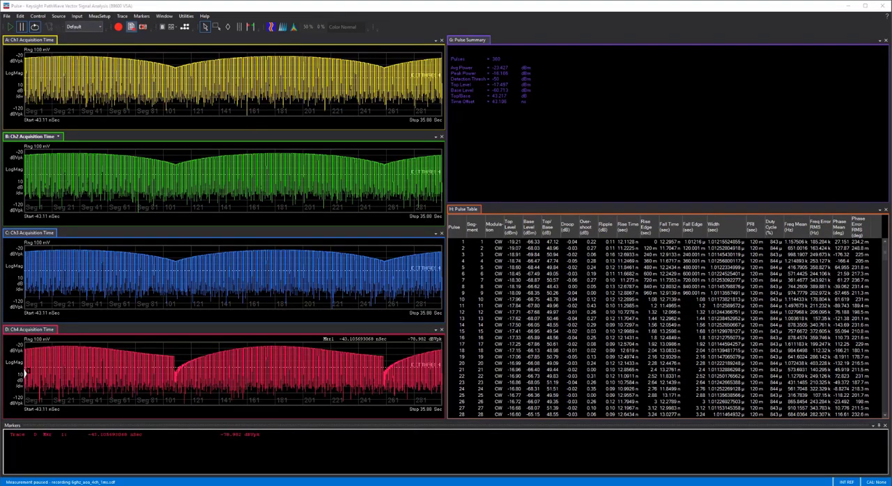
left_click_drag(645, 100, 467, 108)
left_click(442, 121)
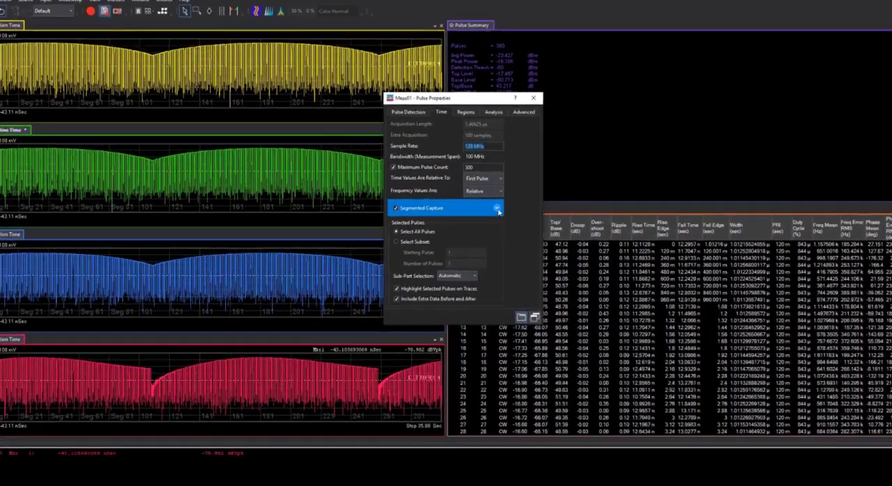
left_click(493, 208)
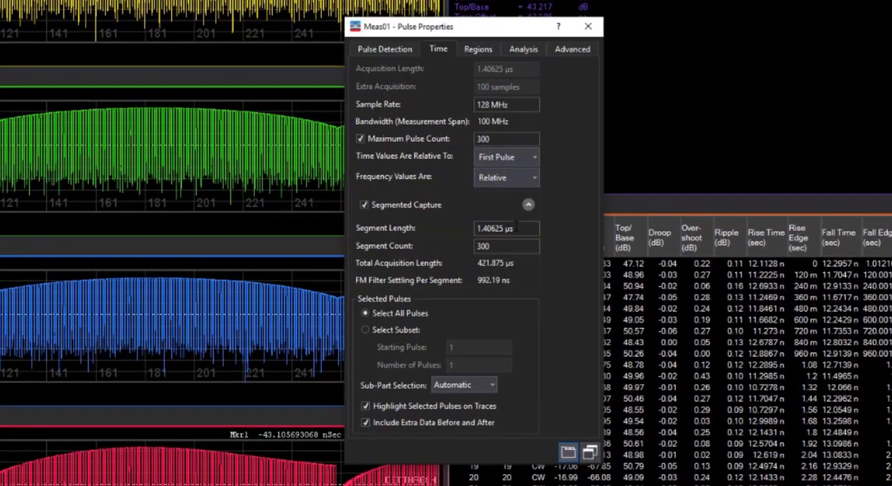
double_click(491, 227)
key("Tab")
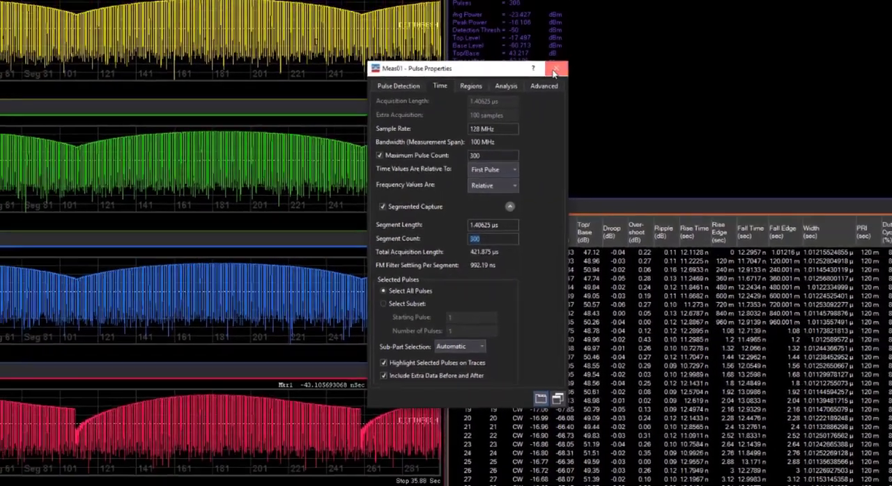
left_click(554, 71)
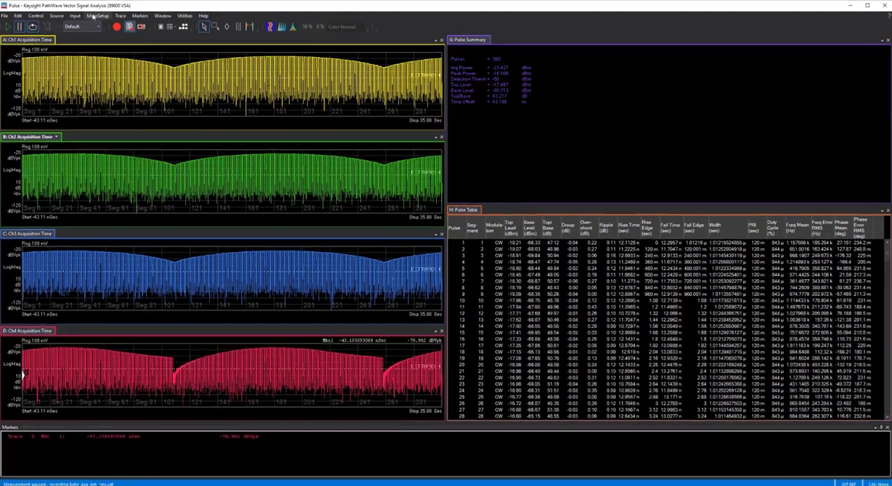
Step: Examine the center frequency and span in the measurement's frequency setup
left_click(95, 17)
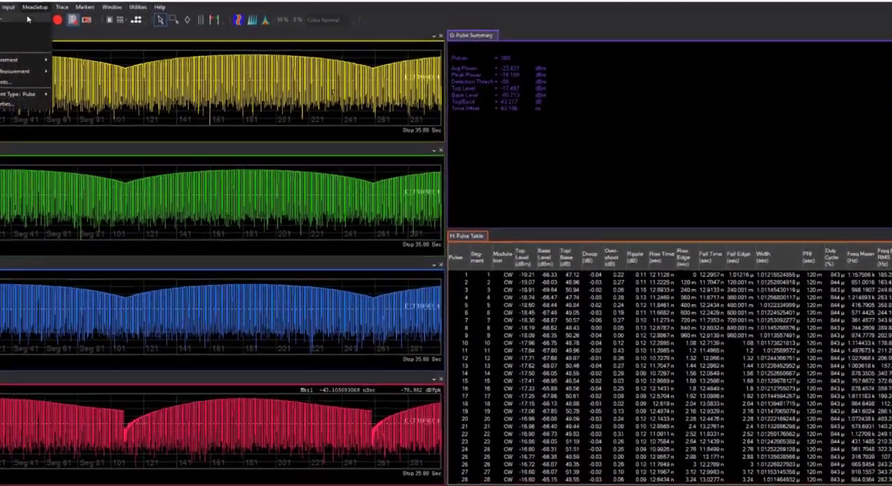
left_click(91, 27)
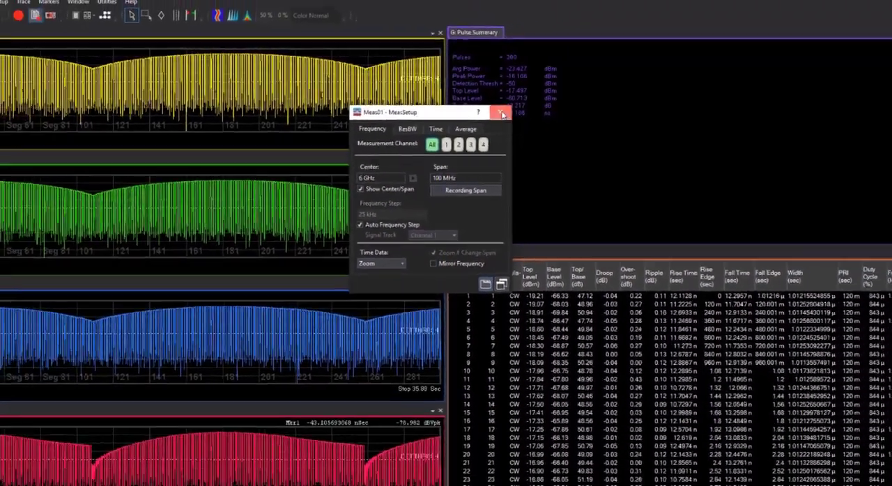
left_click(529, 138)
Step: Play back the recording and deselect the Base Level and Top/Base level columns for the pulse table
left_click(13, 28)
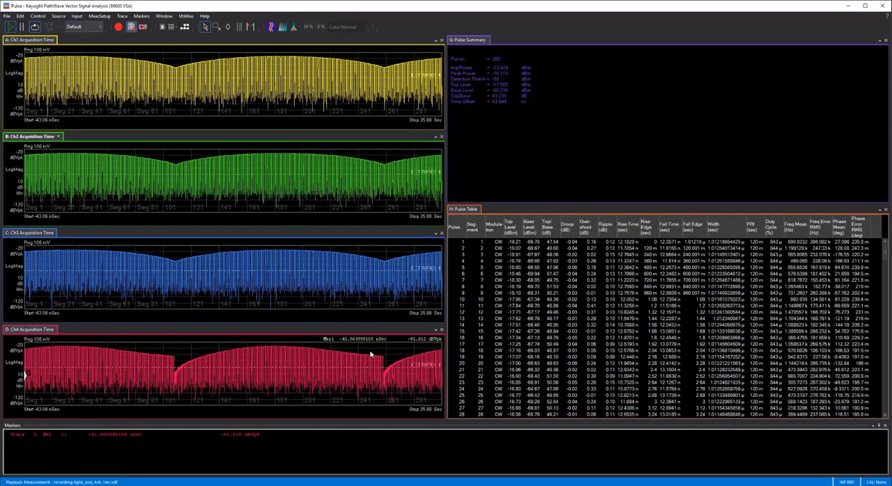
right_click(515, 223)
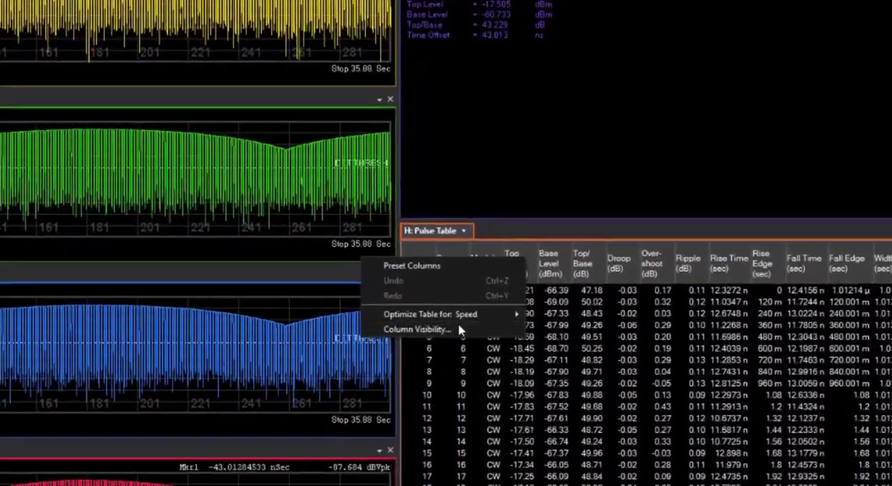
left_click(466, 264)
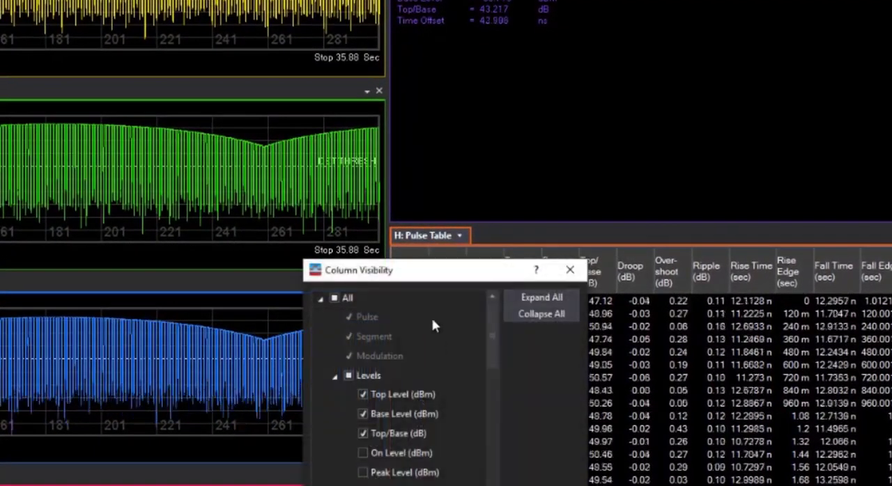
left_click_drag(446, 259, 545, 44)
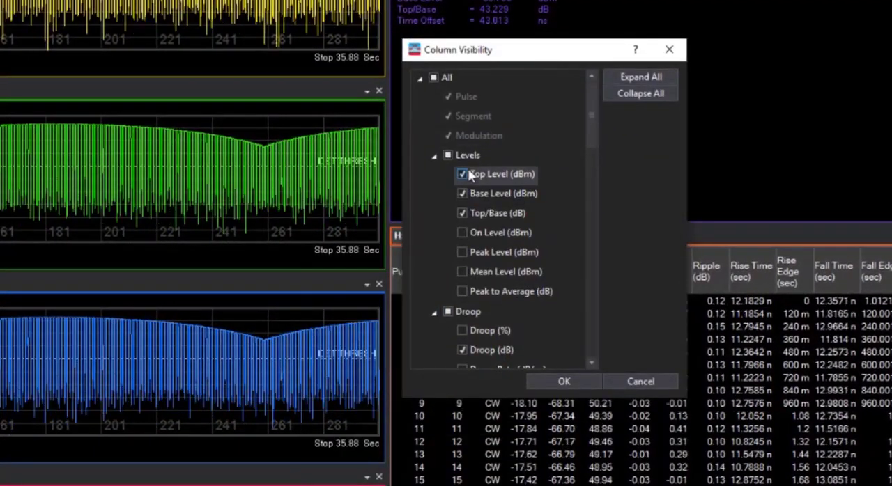
left_click(482, 194)
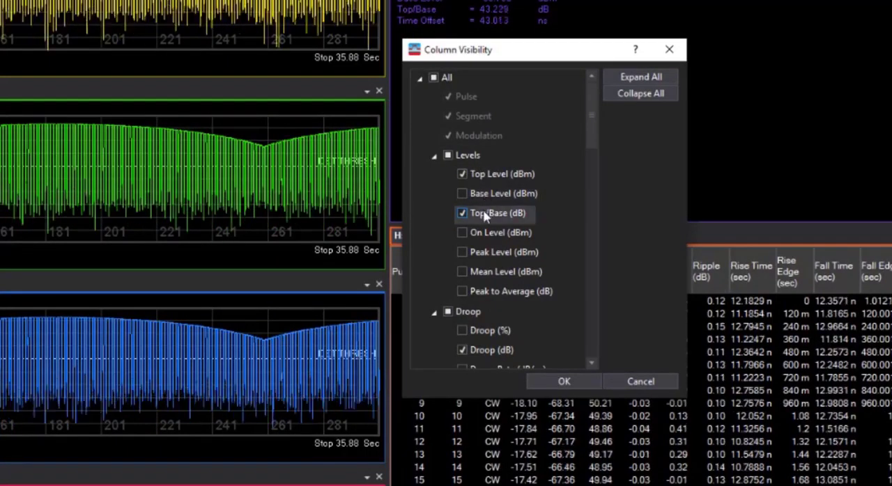
left_click(481, 213)
left_click(435, 155)
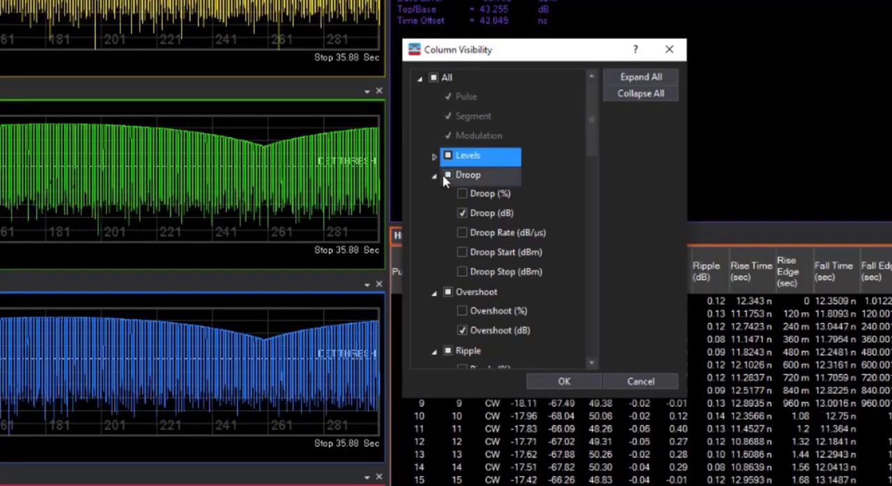
Step: Deselect all Overshoot and Ripple columns in the pulse table's column visibility settings
left_click(433, 176)
left_click(447, 195)
left_click(433, 196)
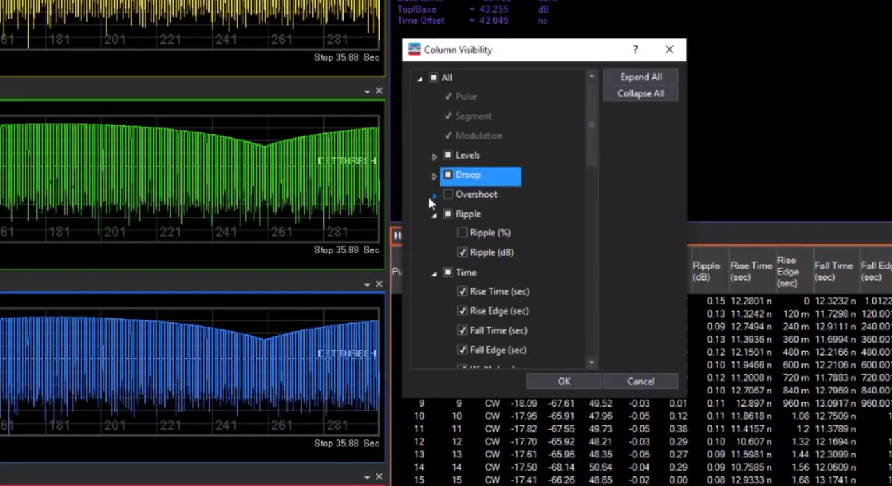
left_click(447, 214)
left_click(433, 215)
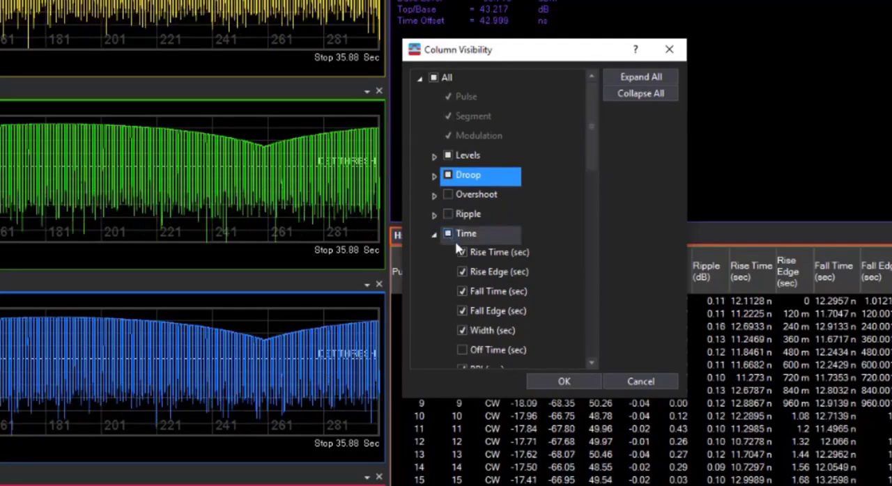
Step: Deselect the Rise Time, Fall Time, Fall Edge and Duty Cycle columns in the Time group
left_click(482, 253)
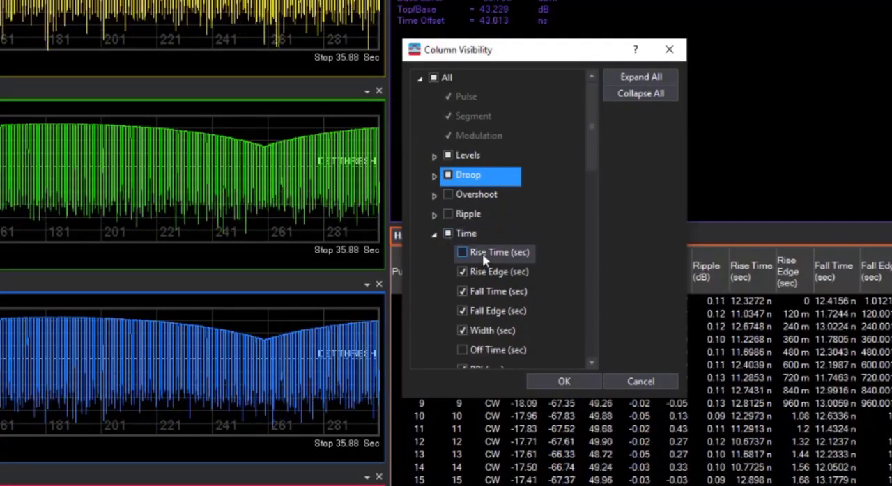
left_click(488, 291)
left_click(489, 312)
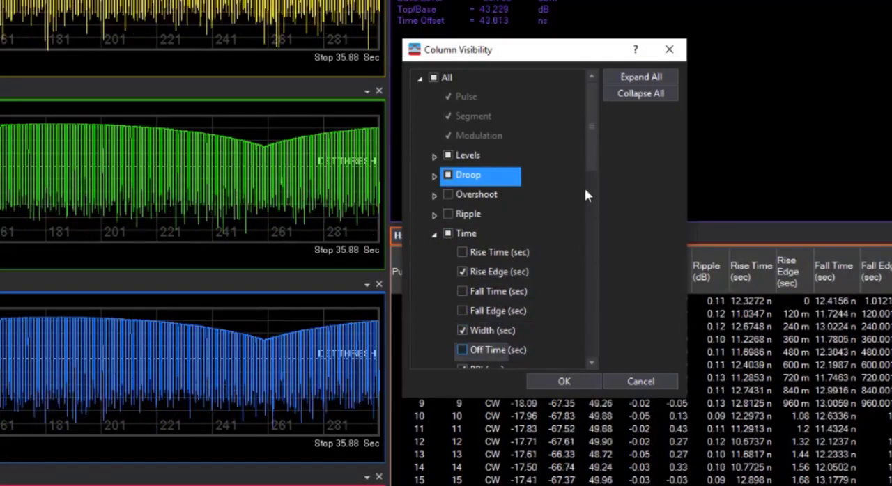
left_click_drag(590, 149, 588, 195)
left_click(488, 221)
left_click(503, 241)
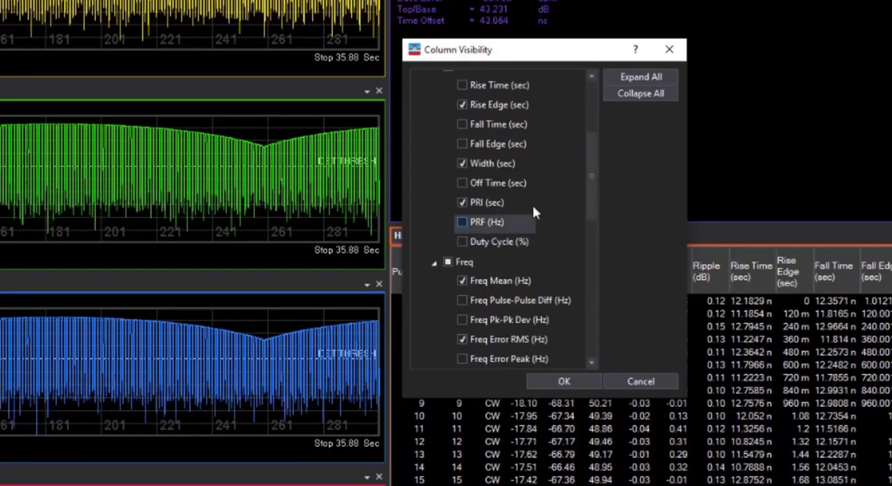
scroll(590, 197, "up", 2)
left_click(433, 174)
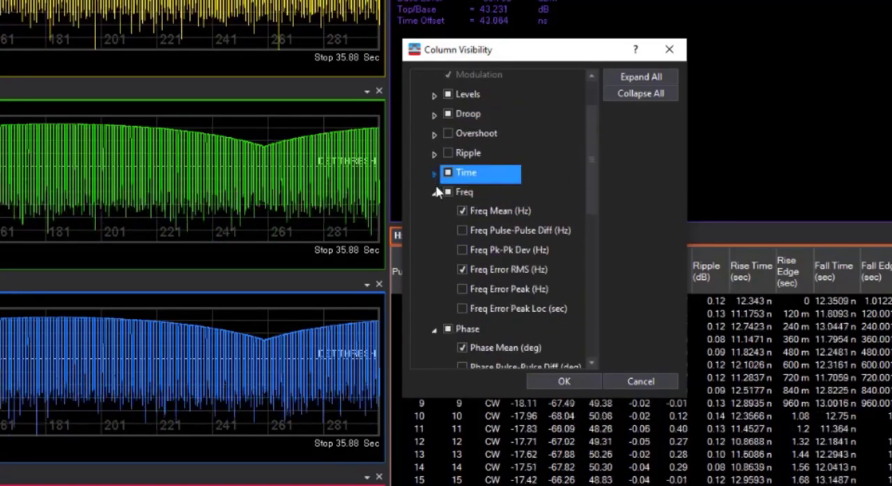
Step: Deselect the Freq Error RMS and Phase Error RMS columns in the Freq and Phase groups
left_click(462, 269)
left_click(434, 193)
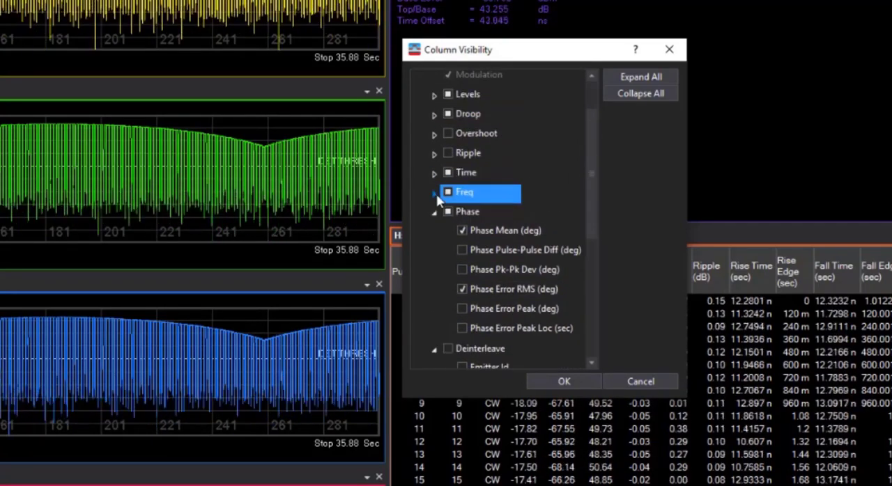
left_click(462, 269)
left_click(462, 289)
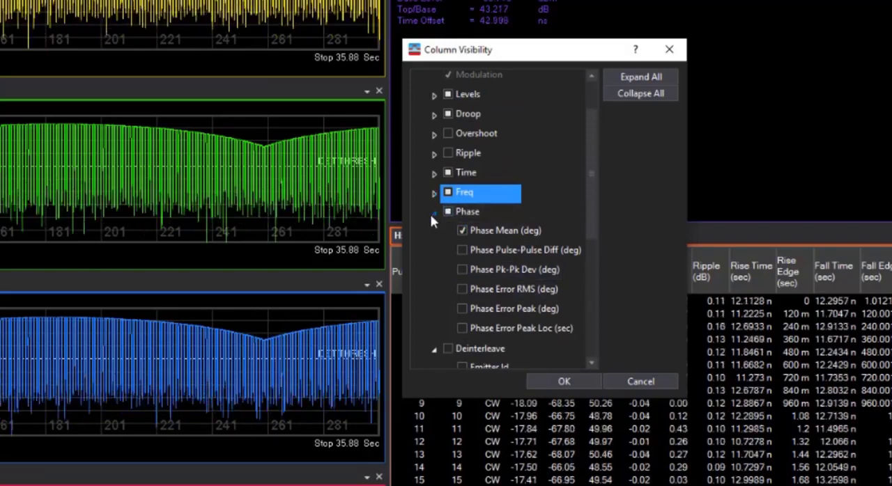
left_click(433, 212)
Step: Enable the AoA Azimuth and AoA Elevation columns in the Angle Of Arrival group and apply the column selection
left_click(433, 231)
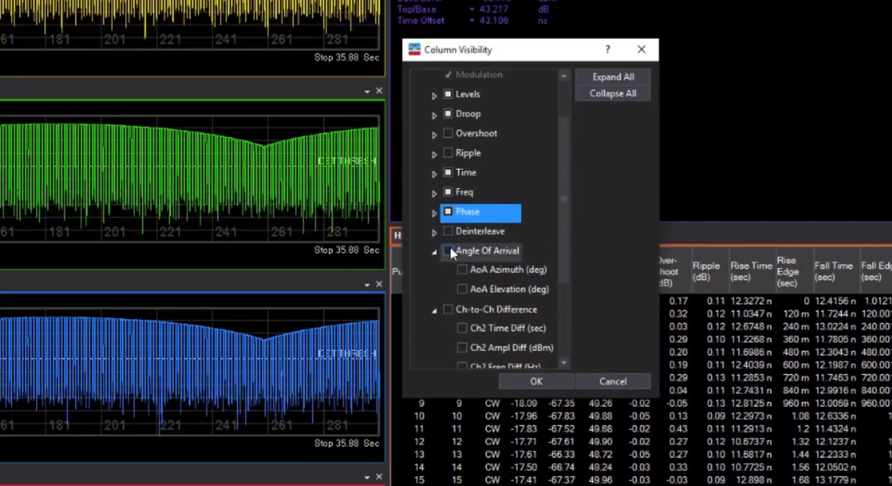
left_click(448, 251)
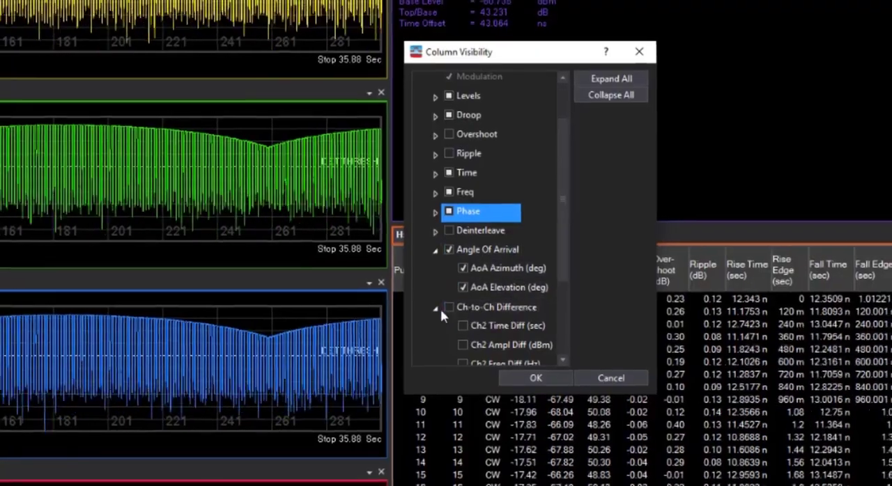
left_click(437, 308)
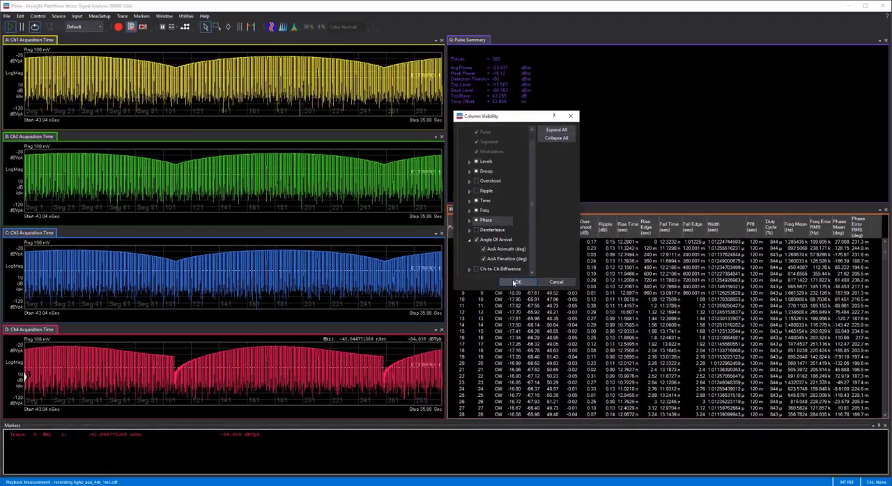
left_click(515, 282)
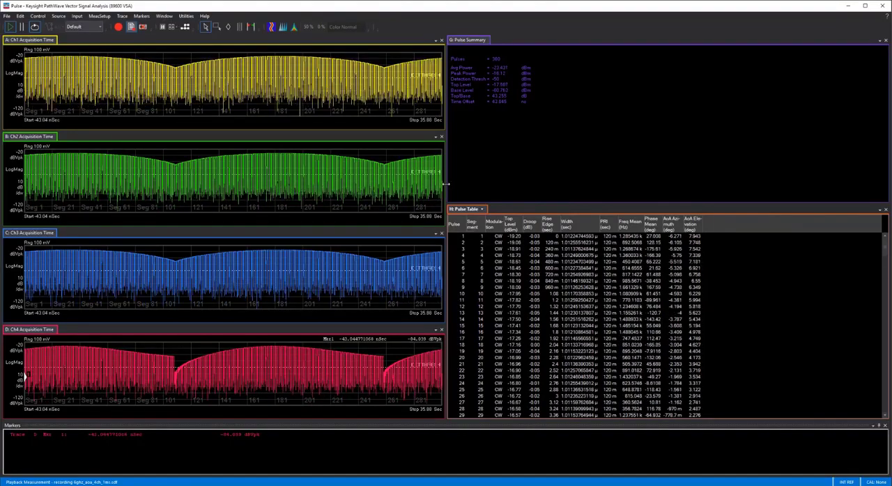
Step: Widen the four acquisition time traces against the pulse table and hide the table's Droop (dB) column
left_click_drag(445, 189, 605, 190)
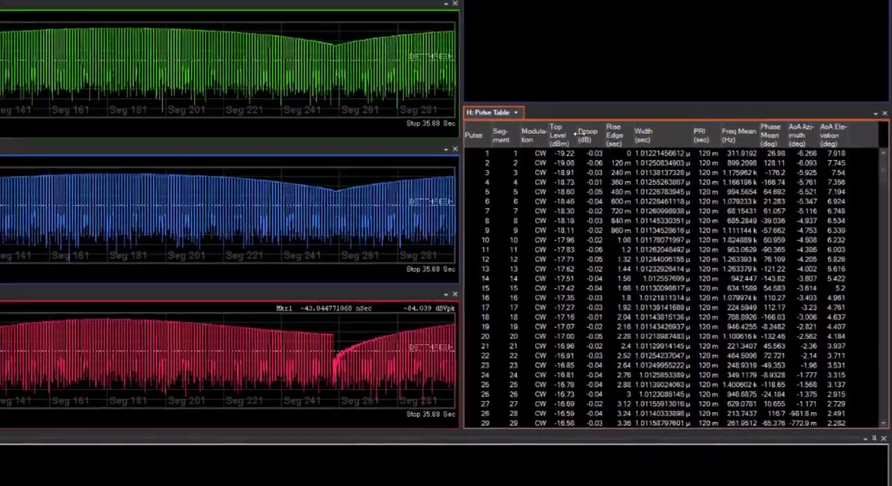
right_click(513, 101)
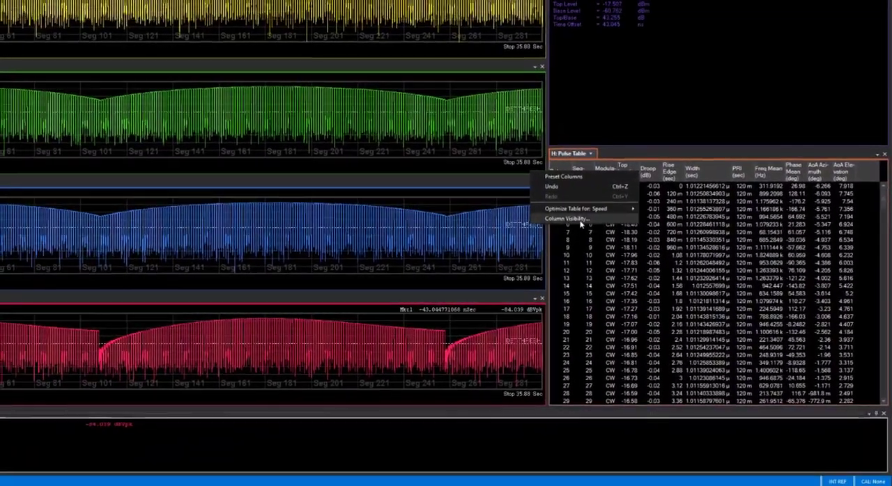
left_click(444, 170)
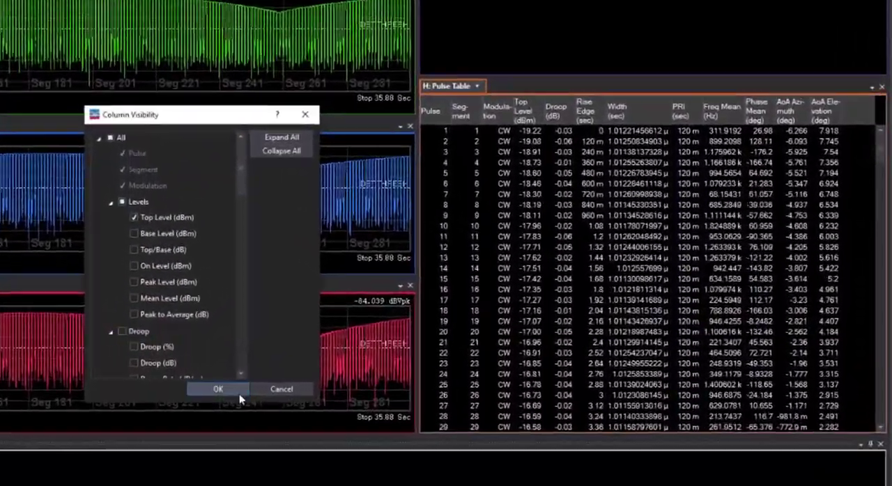
left_click(239, 392)
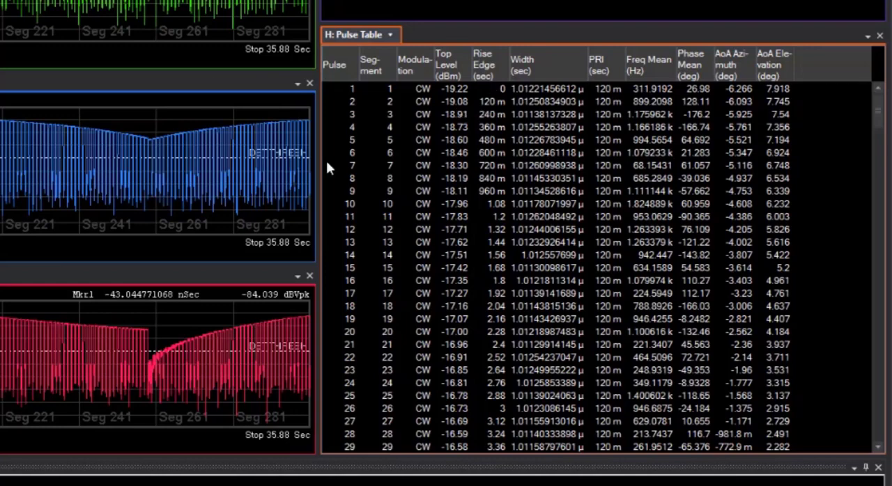
Step: Review the last pulses in the pulse table and open the Angle of Arrival analysis settings in the pulse properties
left_click_drag(878, 110, 864, 433)
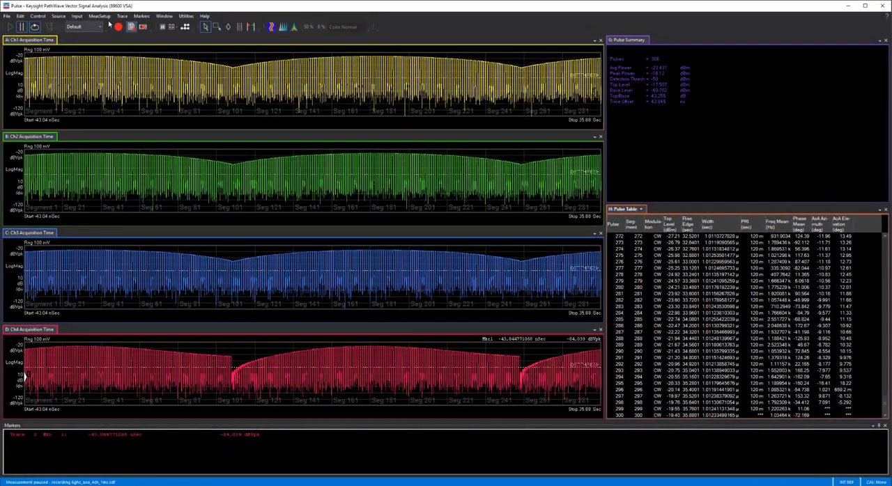
left_click(99, 16)
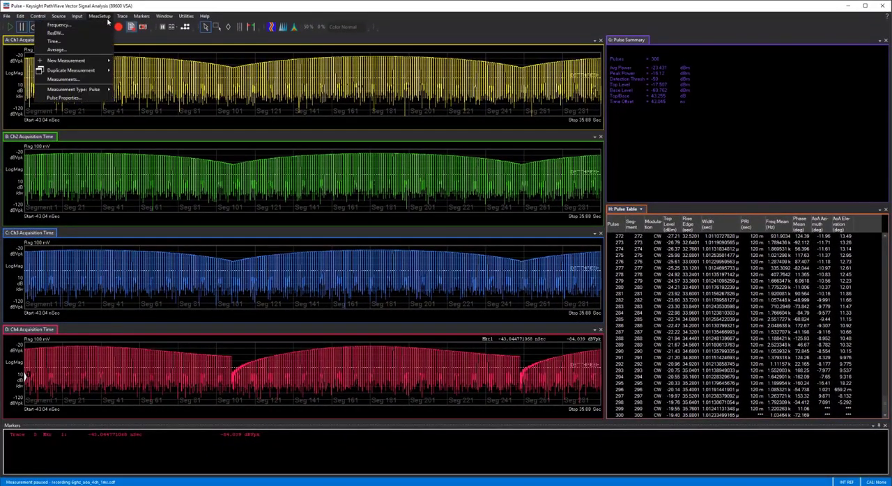
left_click(64, 97)
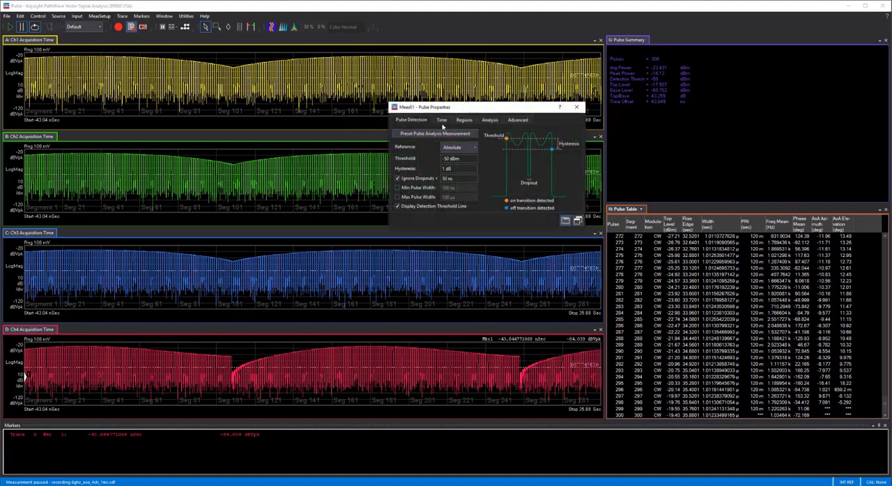
left_click(486, 121)
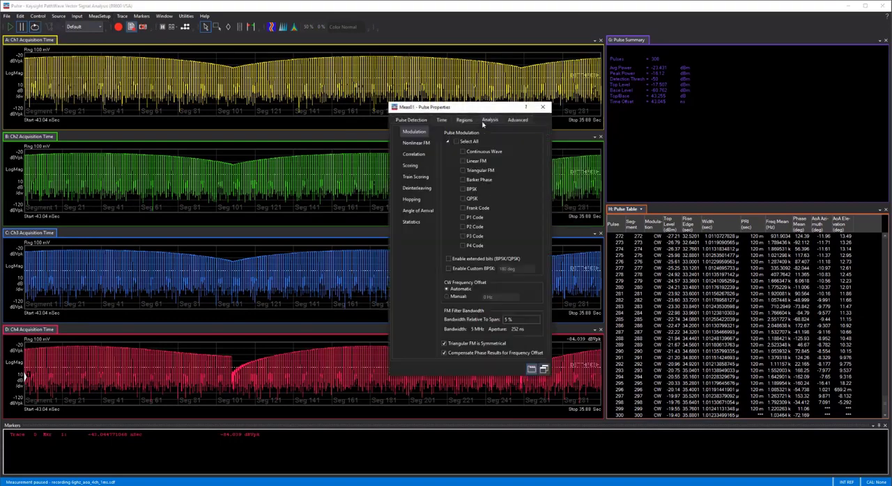
left_click(421, 212)
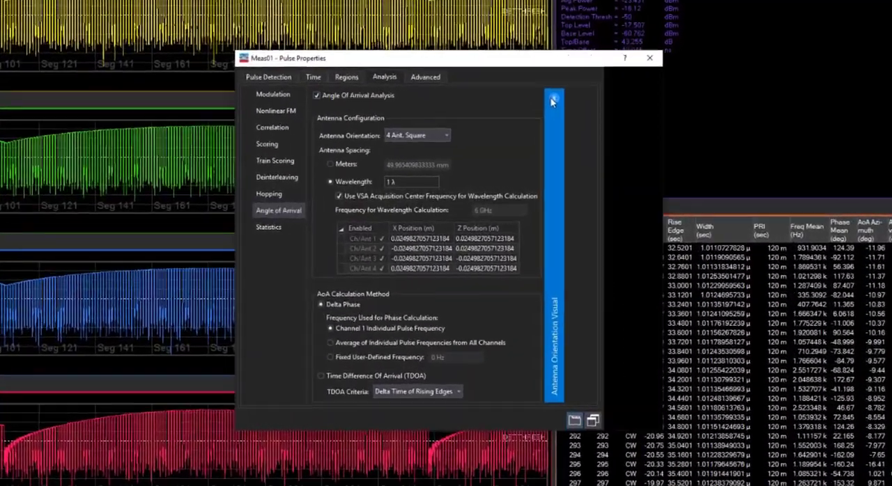
Step: Examine the antenna orientation choices and rotate the 3D antenna orientation visual to view the four-antenna square layout, and close the pulse properties
left_click(605, 134)
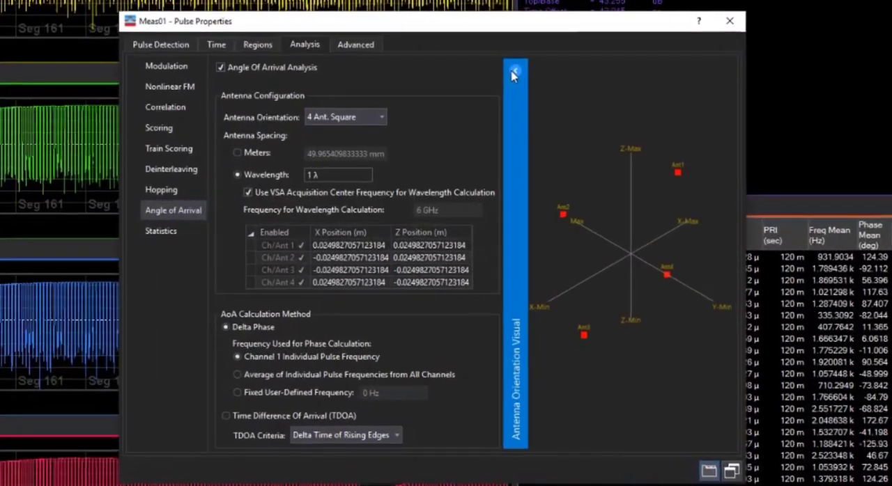
left_click(513, 73)
left_click(382, 117)
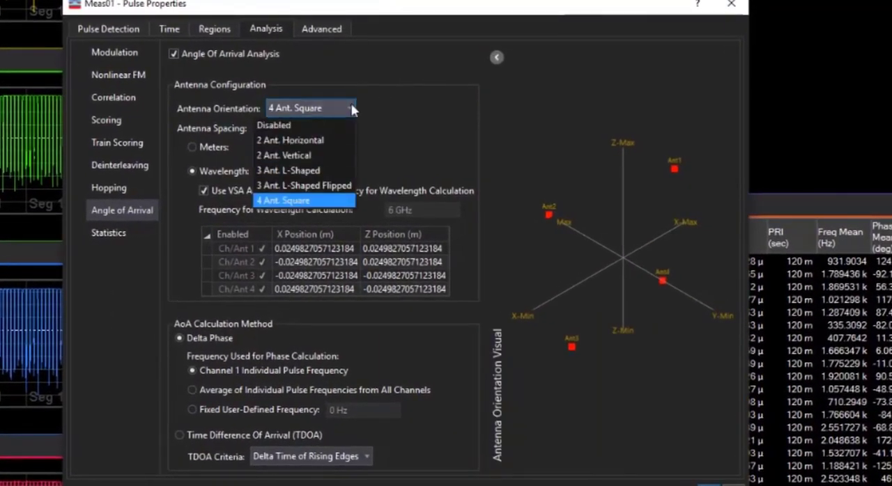
left_click(417, 141)
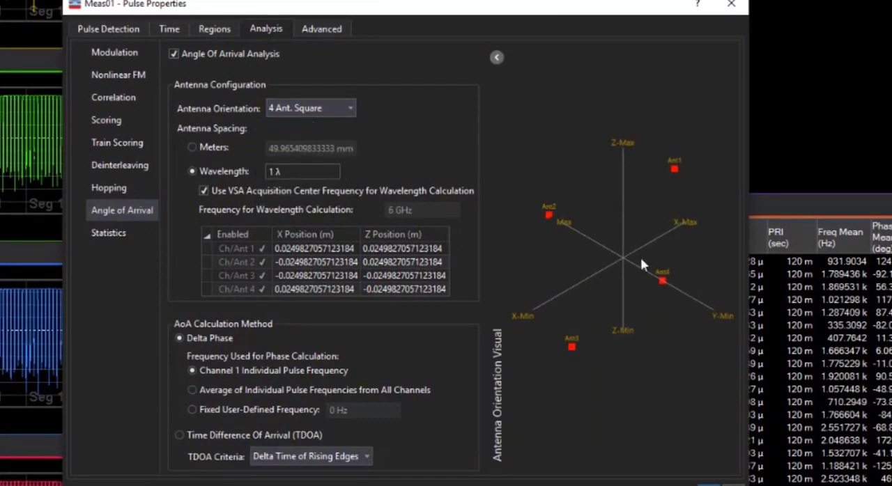
left_click_drag(641, 260, 563, 223)
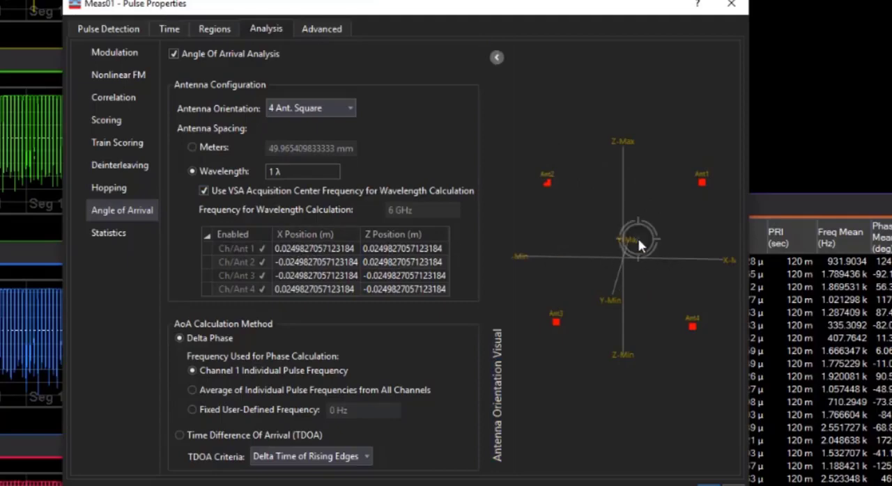
left_click_drag(637, 239, 642, 258)
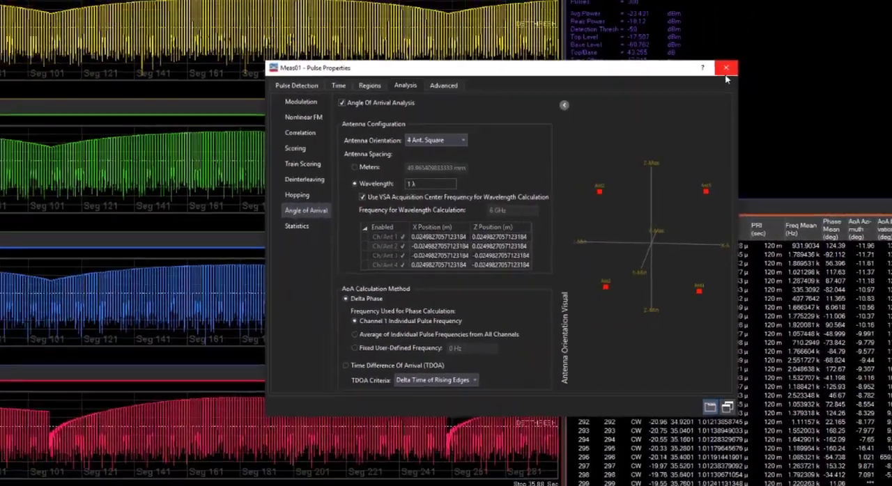
left_click(730, 4)
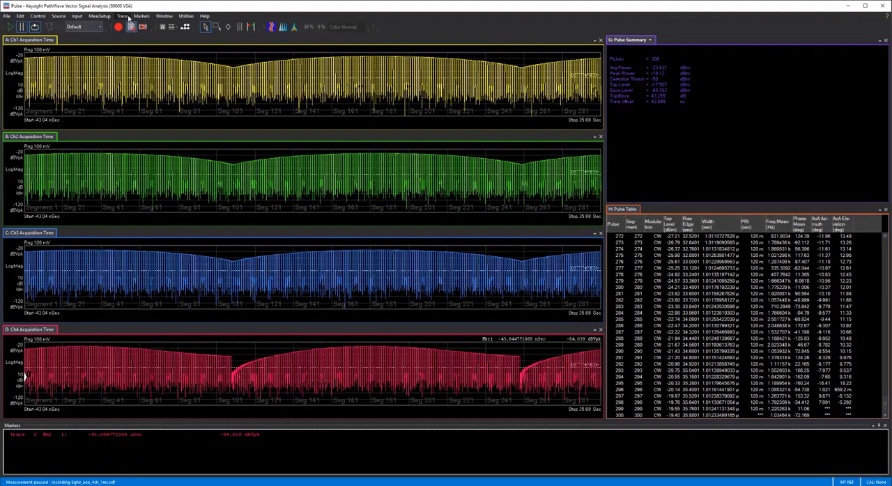
Step: Add two overlaid traces, E and F, and widen their area against the four acquisition time traces
left_click(94, 28)
left_click(97, 28)
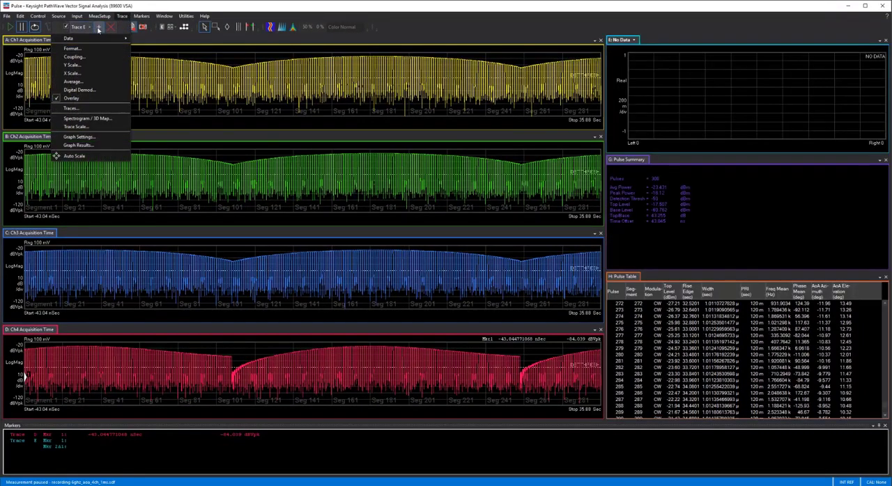
left_click(606, 108)
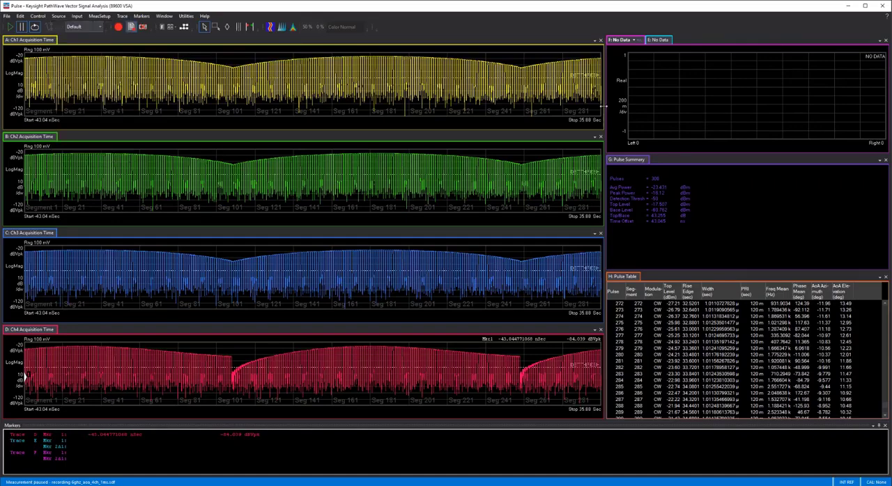
left_click_drag(604, 108, 269, 209)
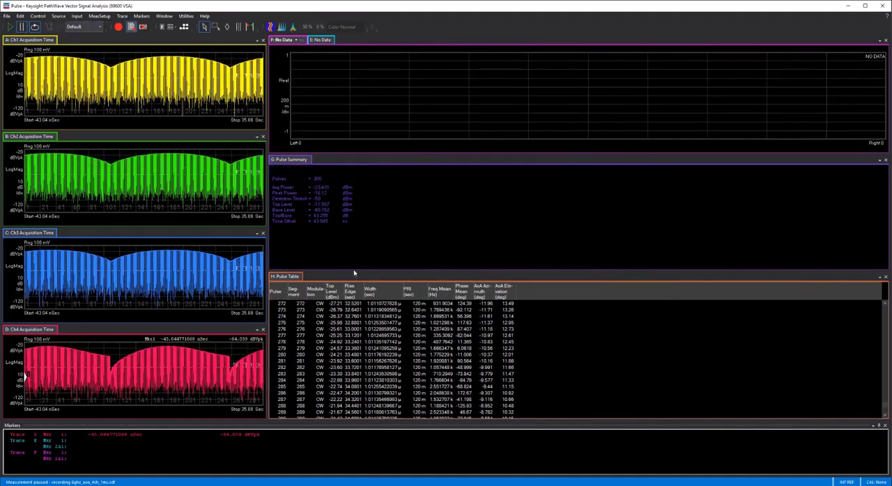
Step: Show the Angle Of Arrival Azimuth trend line in trace F and the Angle Of Arrival Elevation trend line in trace E
left_click(296, 40)
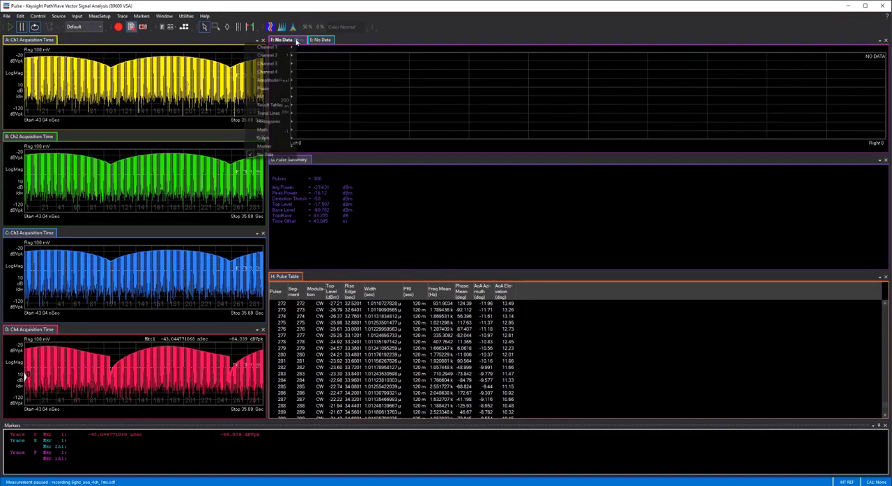
mouse_move(277, 115)
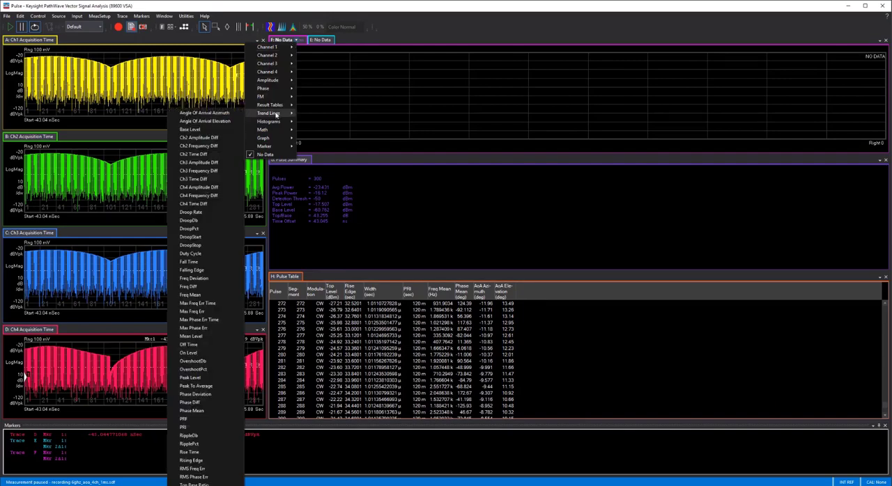
left_click(224, 113)
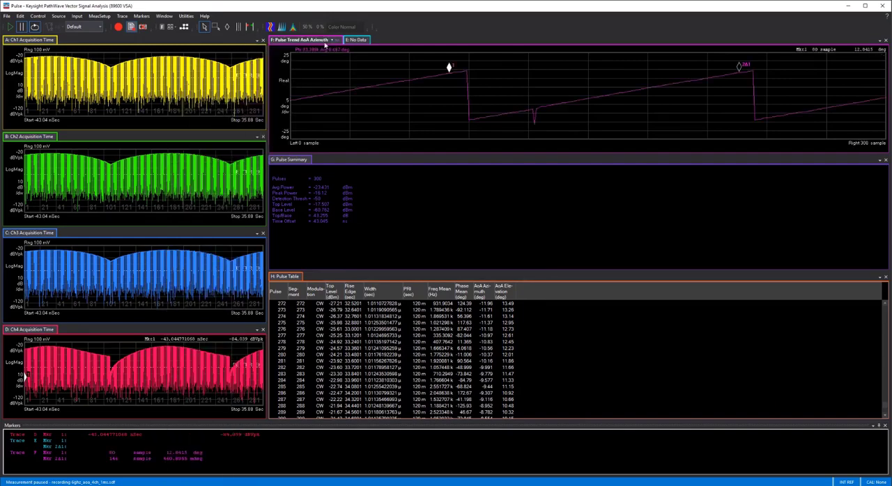
left_click(355, 41)
left_click(360, 40)
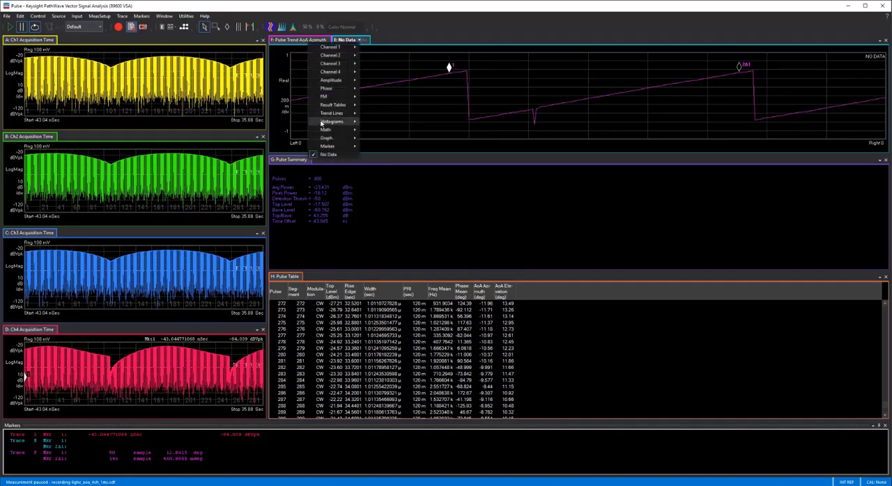
mouse_move(332, 113)
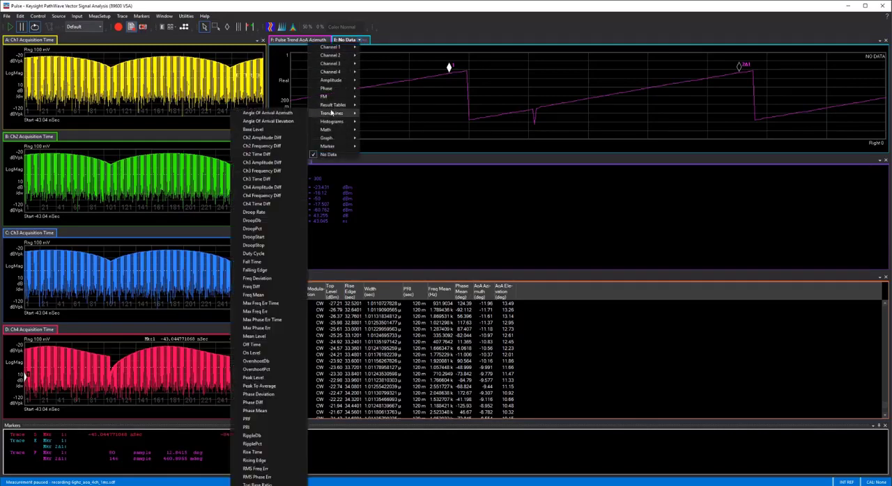
left_click(268, 121)
Step: Arrange the Pulse Summary beside a shortened Pulse Table and give the AoA Elevation trend its own window below the AoA Azimuth trend
left_click_drag(295, 161, 594, 346)
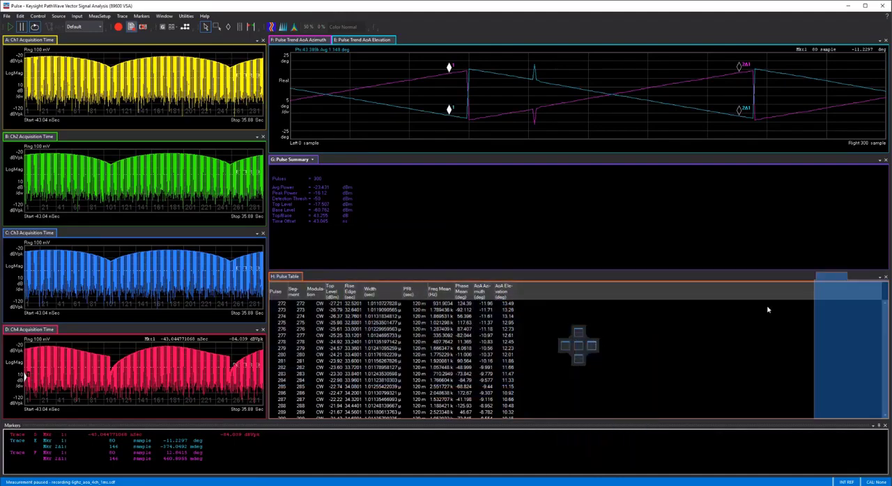
left_click_drag(813, 295, 557, 295)
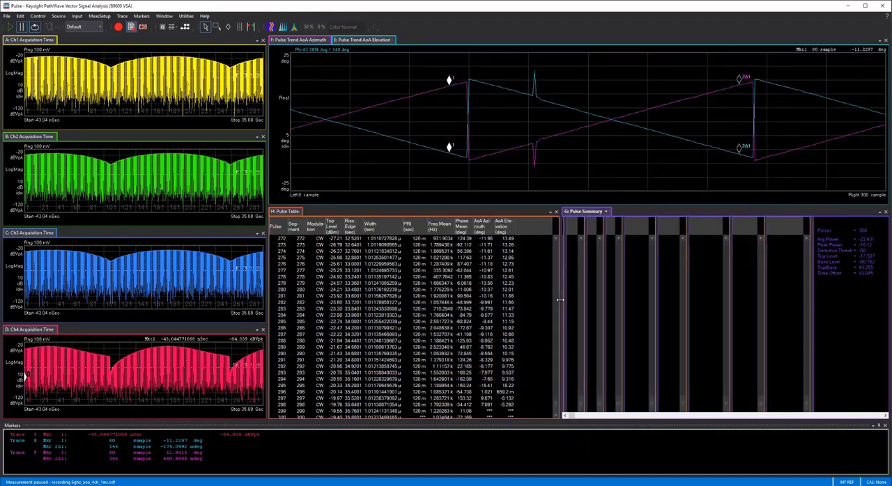
left_click_drag(505, 207, 505, 349)
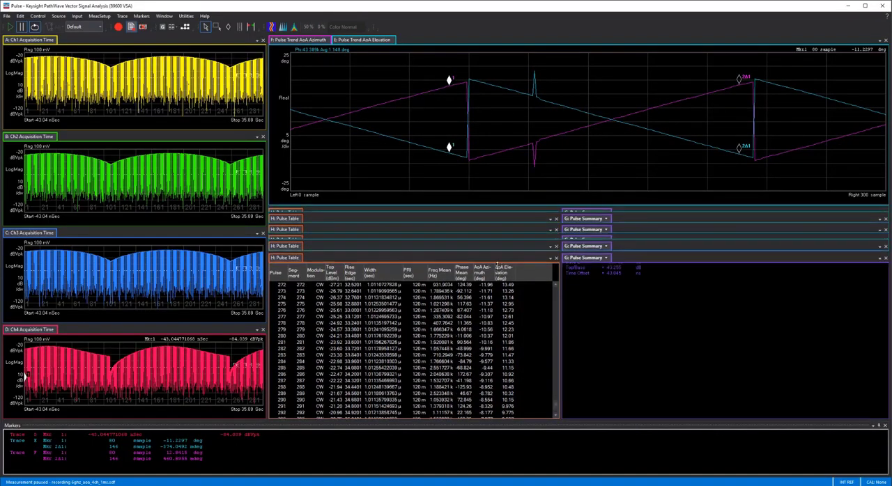
left_click_drag(362, 41, 577, 207)
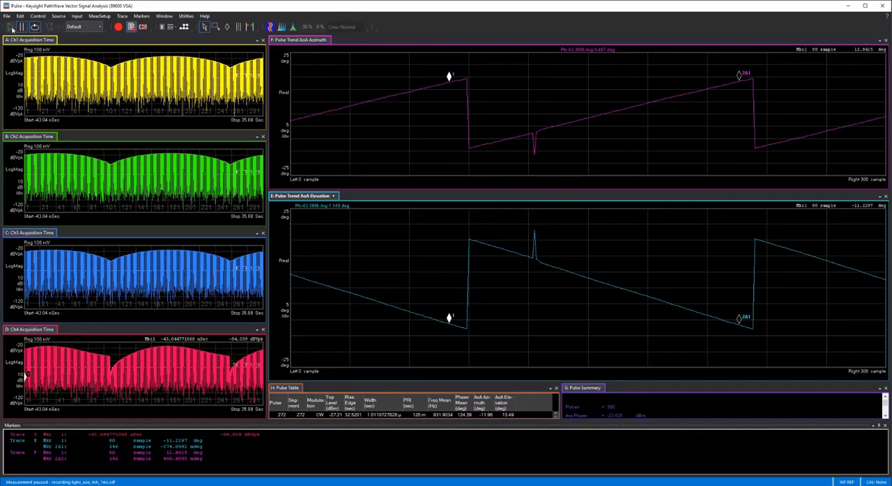
Step: Resume playback of the recording to watch the two AoA trend lines update, and pause the measurement again
left_click(10, 27)
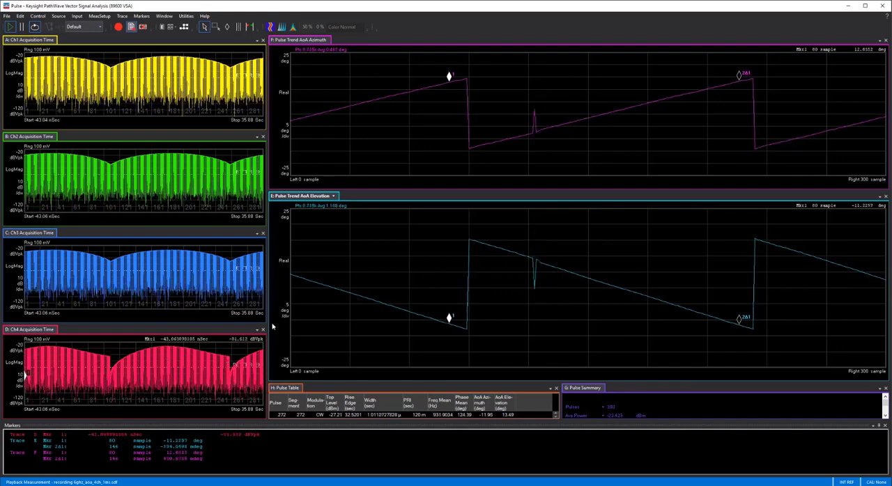
left_click(23, 27)
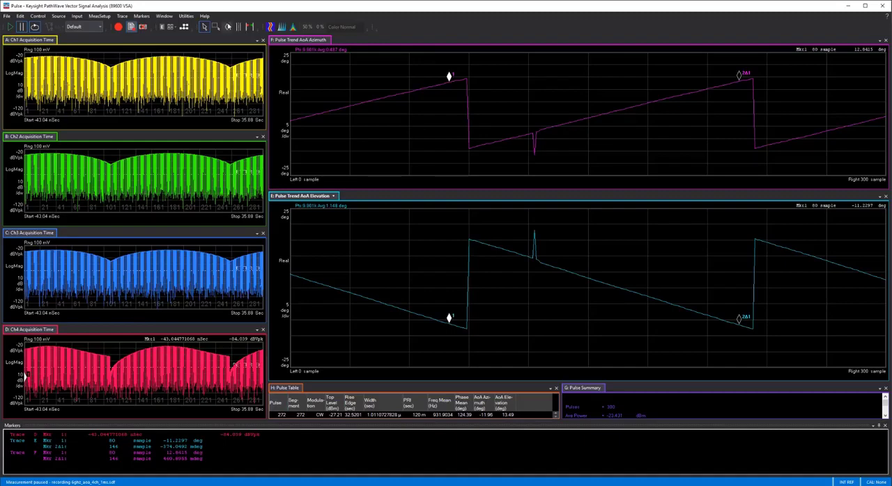
Step: Place coupled marker 1 at sample 90 where the second azimuth ramp starts, and delta marker 2 at the ramp's end, 143 samples away
left_click(227, 26)
left_click_drag(449, 77, 469, 143)
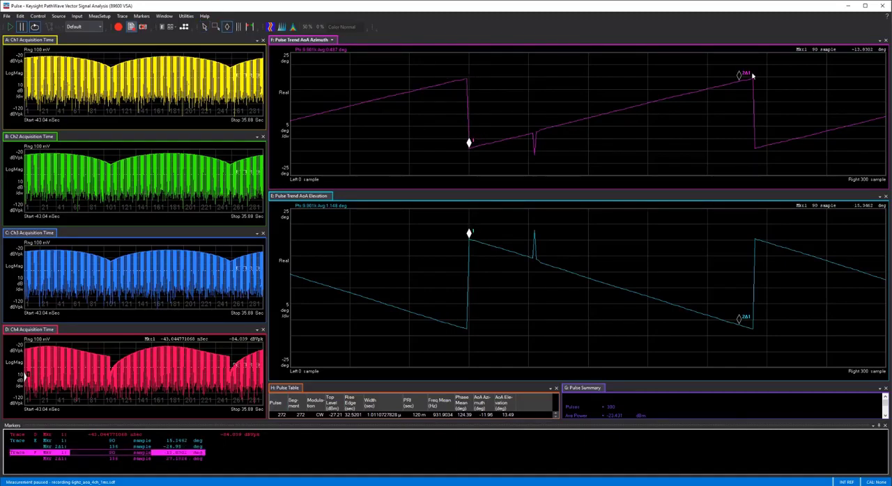
mouse_move(740, 76)
left_mouse_down()
mouse_move(751, 73)
mouse_move(635, 99)
left_mouse_up()
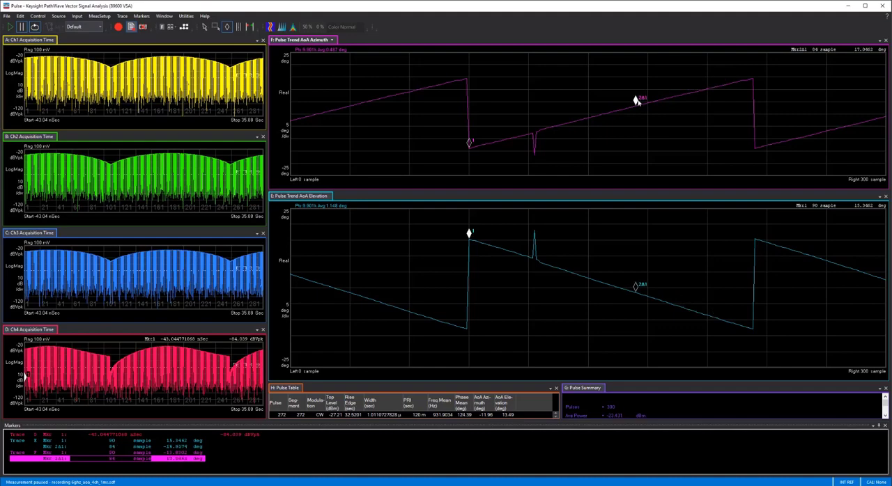
left_click_drag(635, 287, 749, 322)
left_click(141, 15)
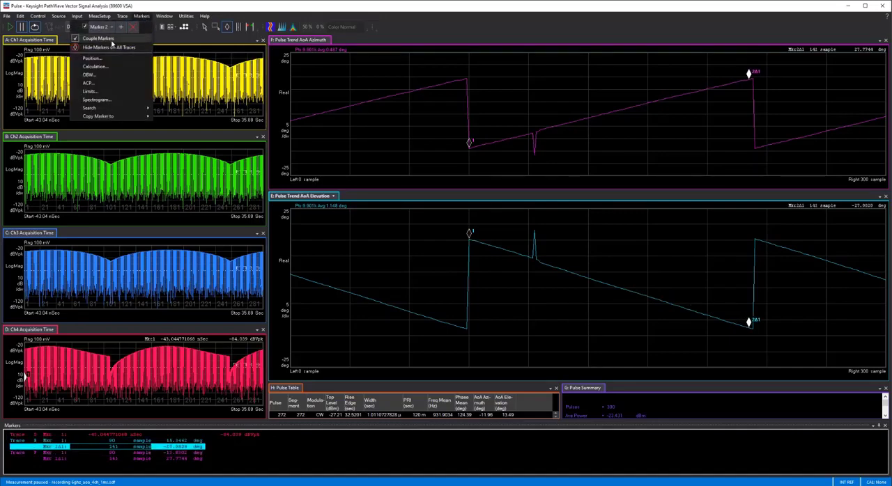
left_click(749, 78)
mouse_move(750, 79)
left_mouse_down()
mouse_move(755, 143)
mouse_move(753, 76)
left_mouse_up()
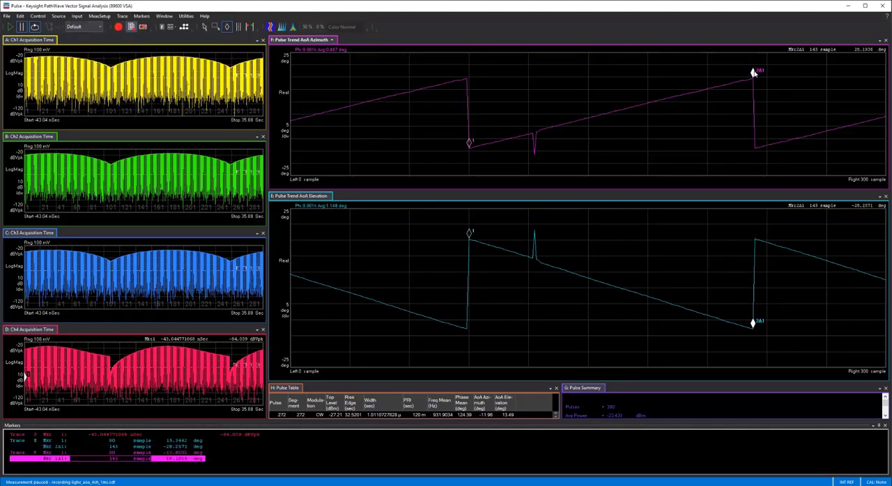
Step: Enlarge the Markers window and examine the marker 1 and delta marker 2 readings on the azimuth and elevation trends
left_click(470, 144)
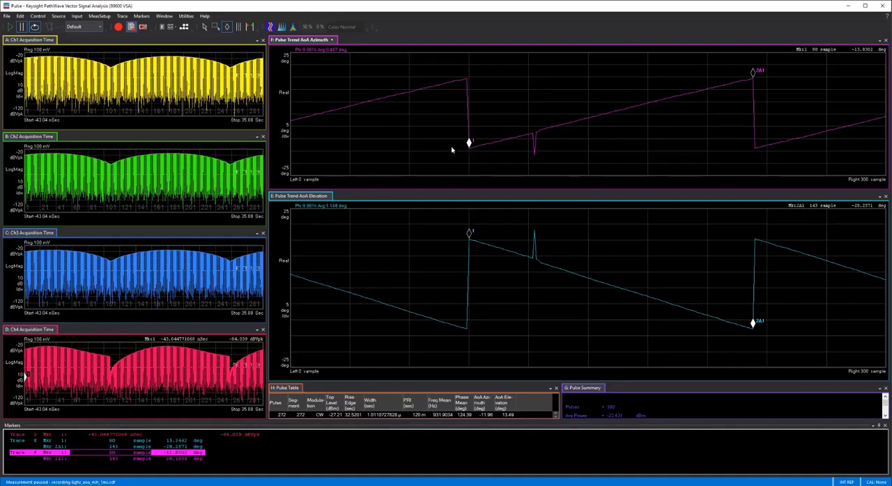
left_click_drag(67, 420, 63, 407)
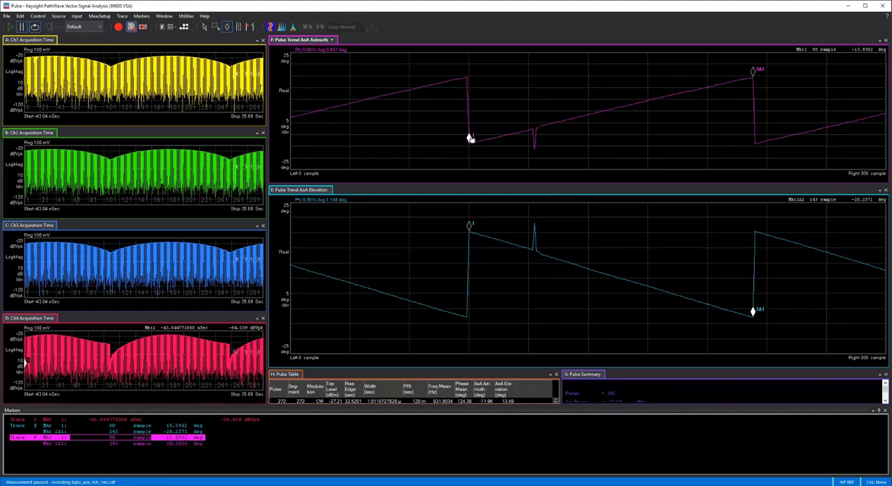
left_click(754, 73)
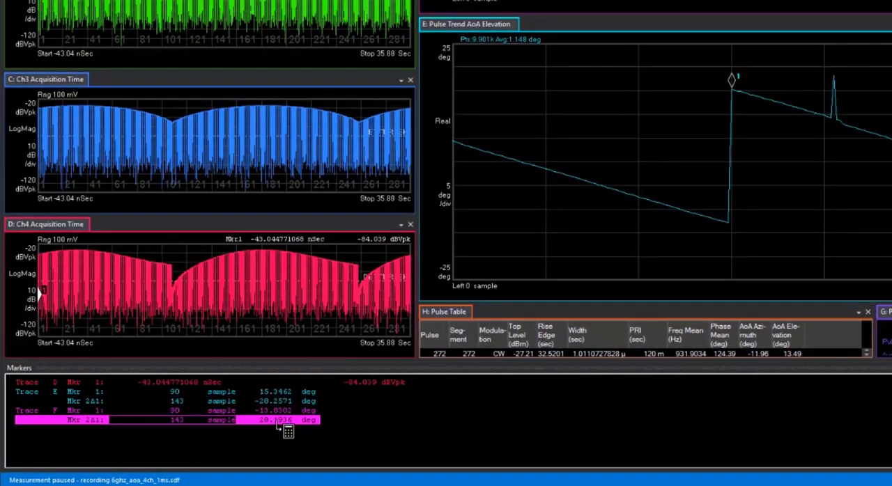
left_click(470, 28)
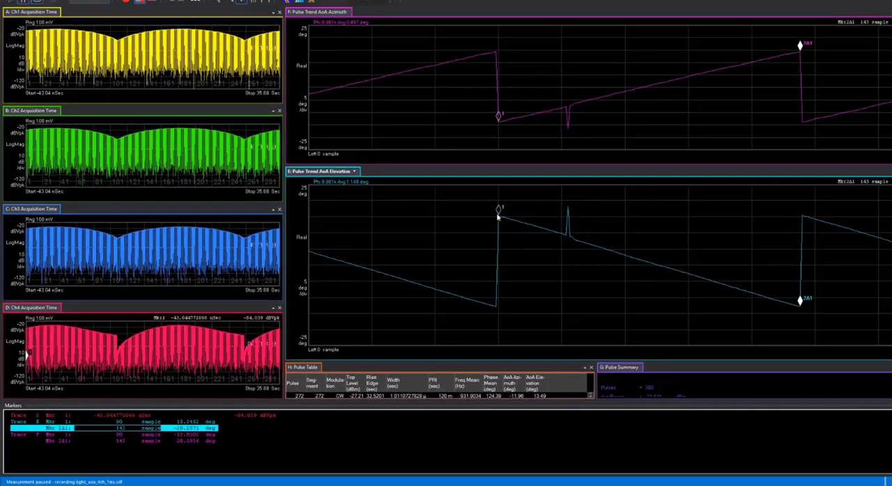
left_click(690, 108)
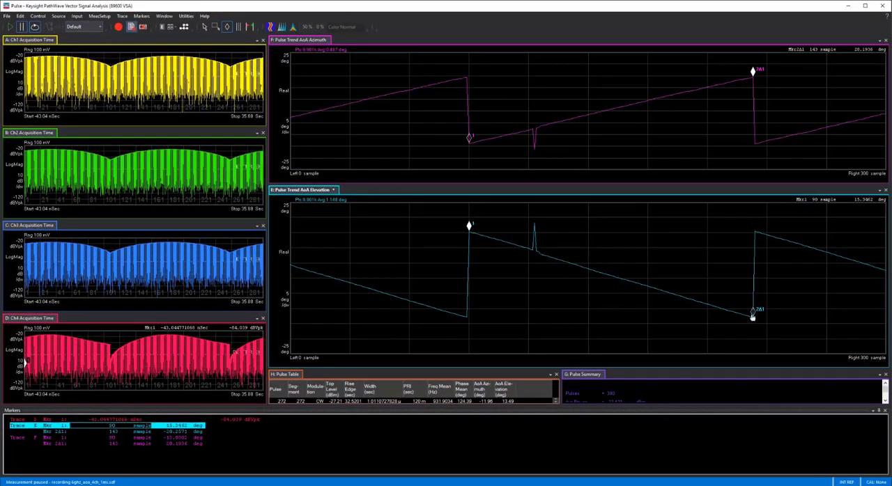
left_click(757, 311)
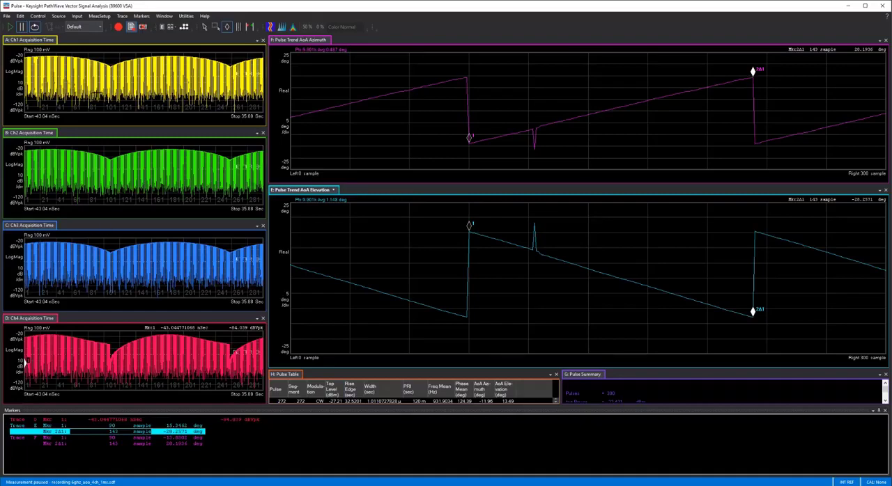
Step: Reopen the pulse properties and move the dialog over the boundary between the acquisition time traces and the AoA trends
left_click(99, 16)
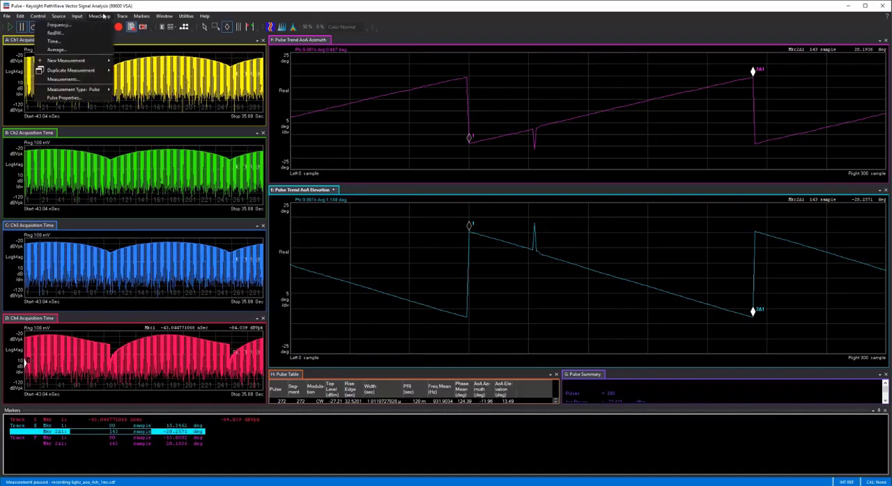
left_click(76, 98)
left_click_drag(491, 108, 264, 182)
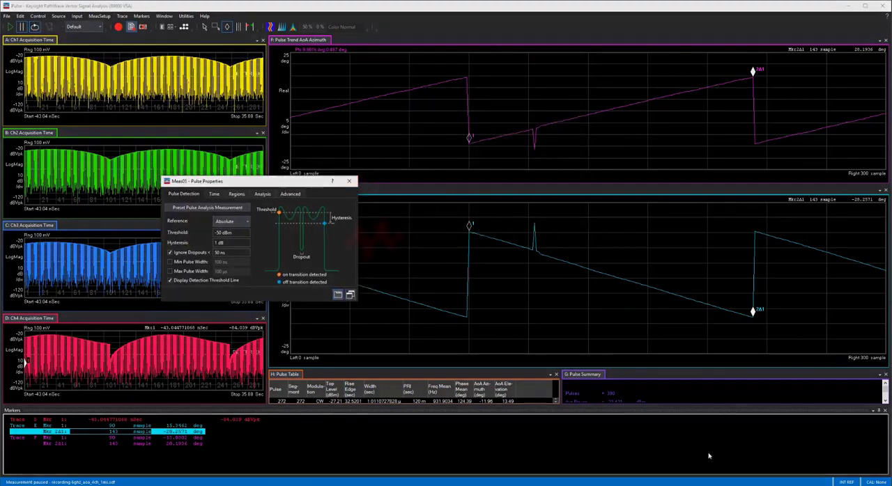